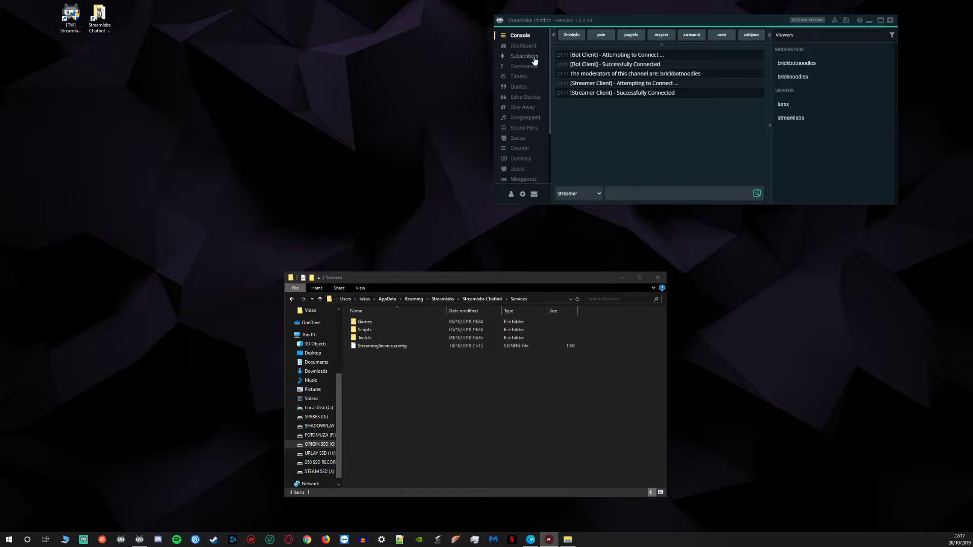
- Look over the existing Commands and Sound Files pages, then close the Services folder window
left_click(524, 72)
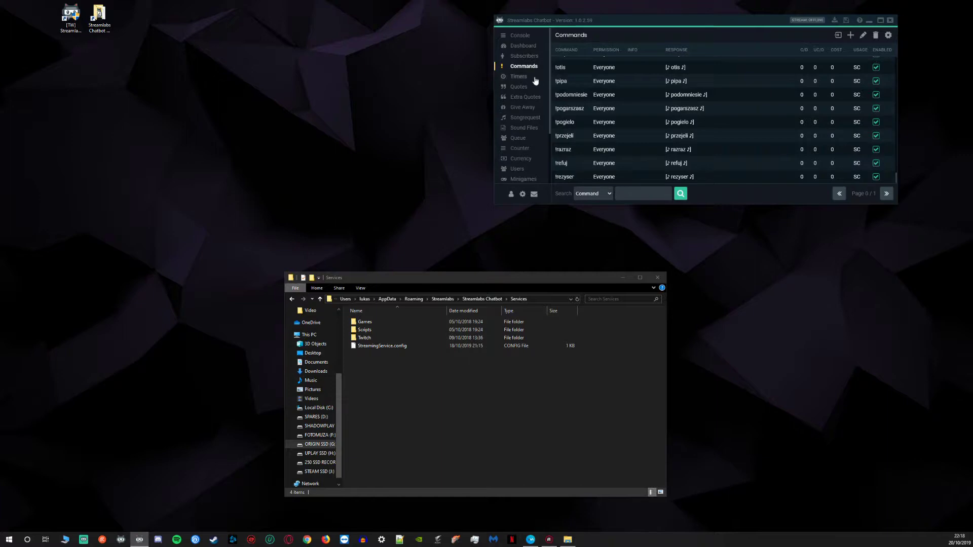
left_click(524, 128)
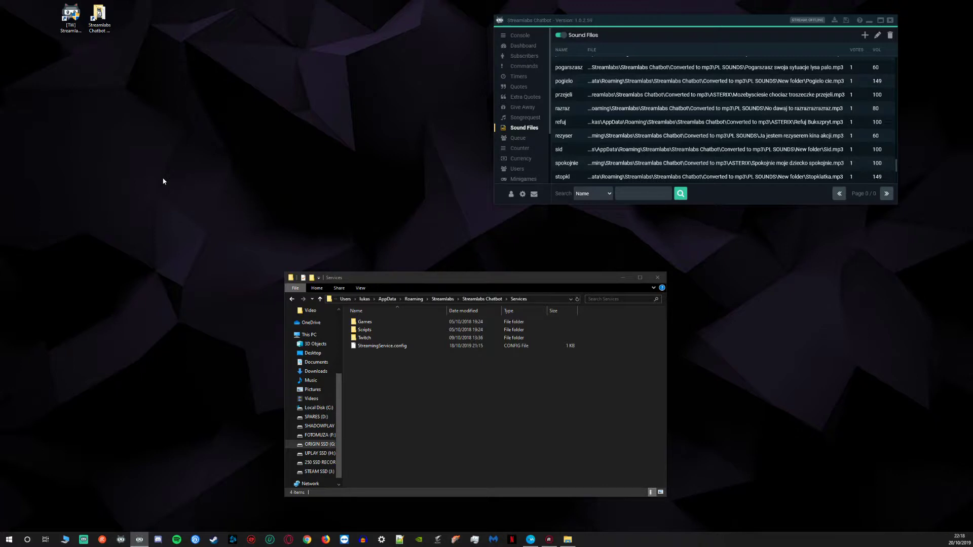
left_click(657, 277)
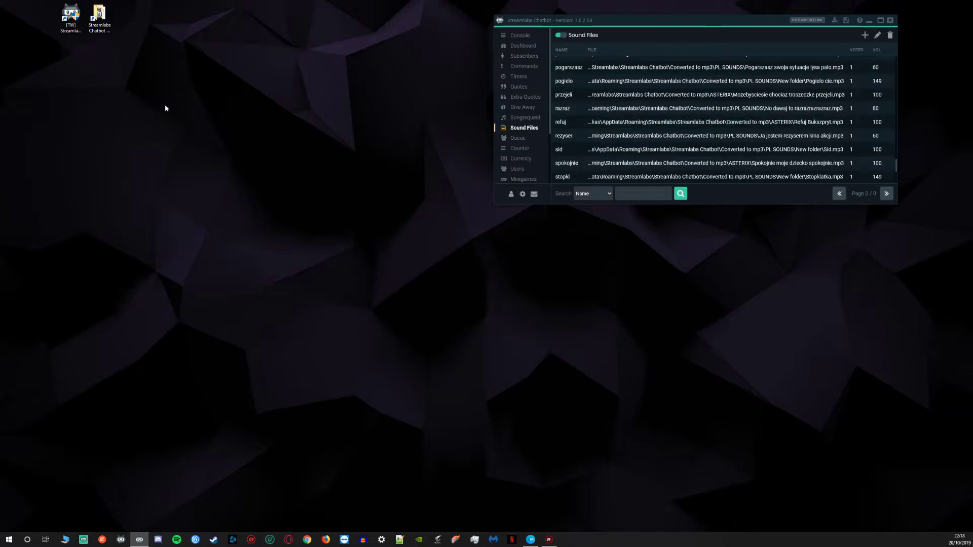
- Under Connections > Streaming Service, create the Mixer and YouTube desktop shortcuts
left_click(510, 194)
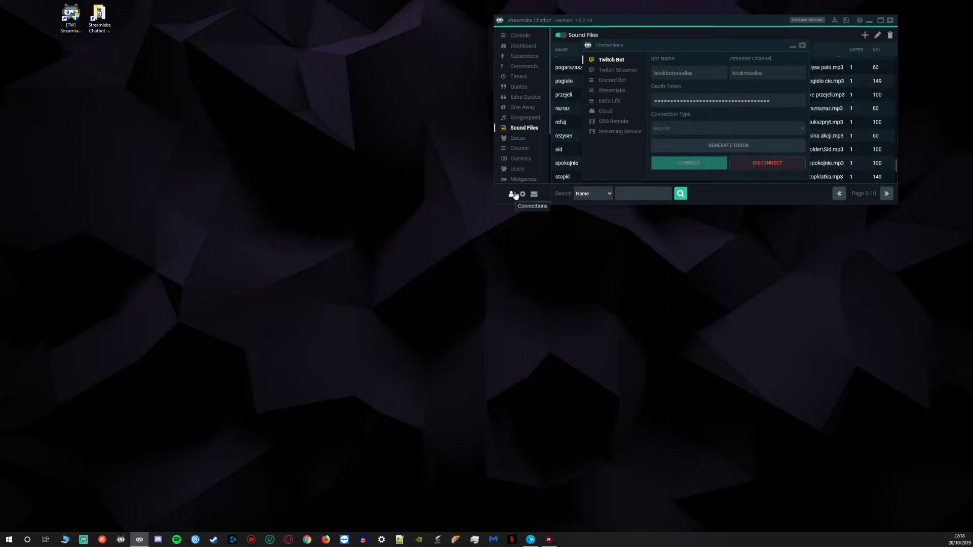
left_click(615, 131)
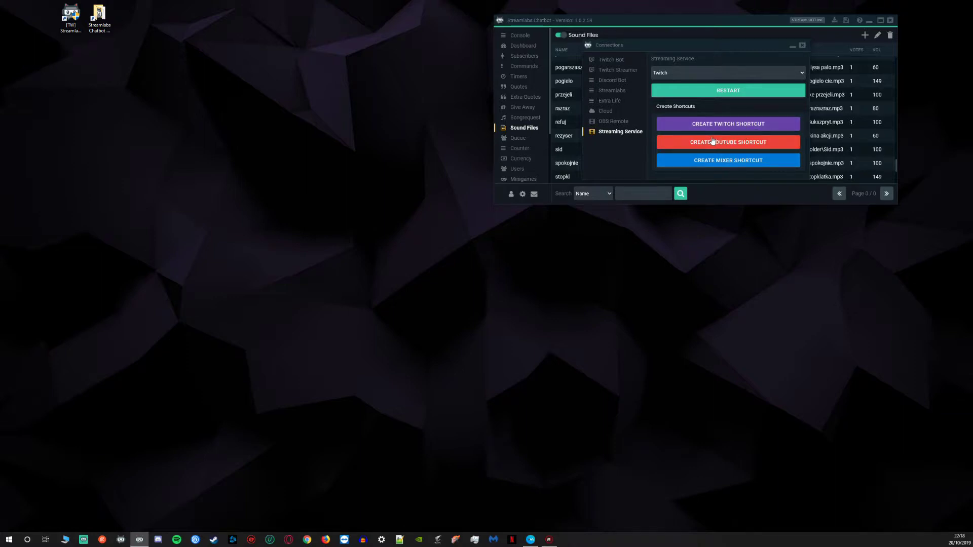
left_click(717, 163)
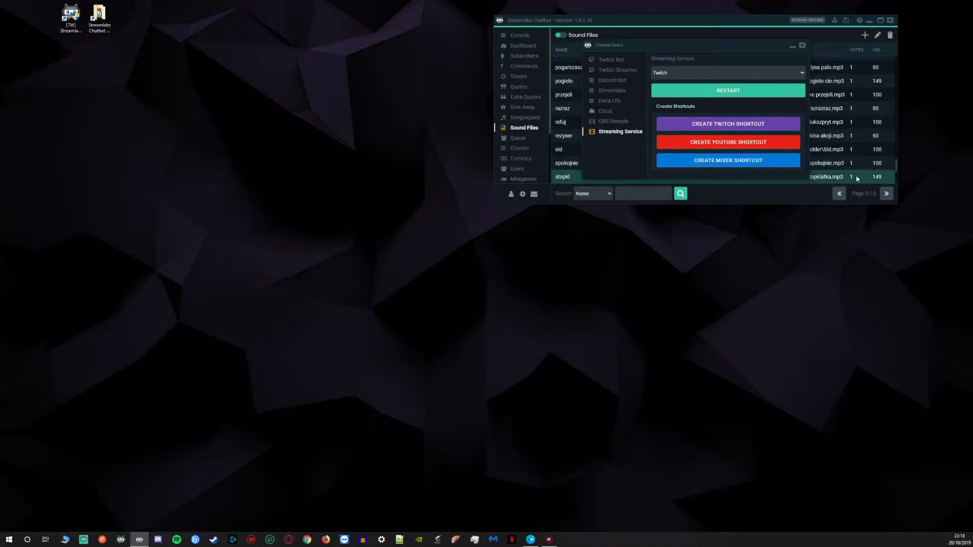
left_click(722, 144)
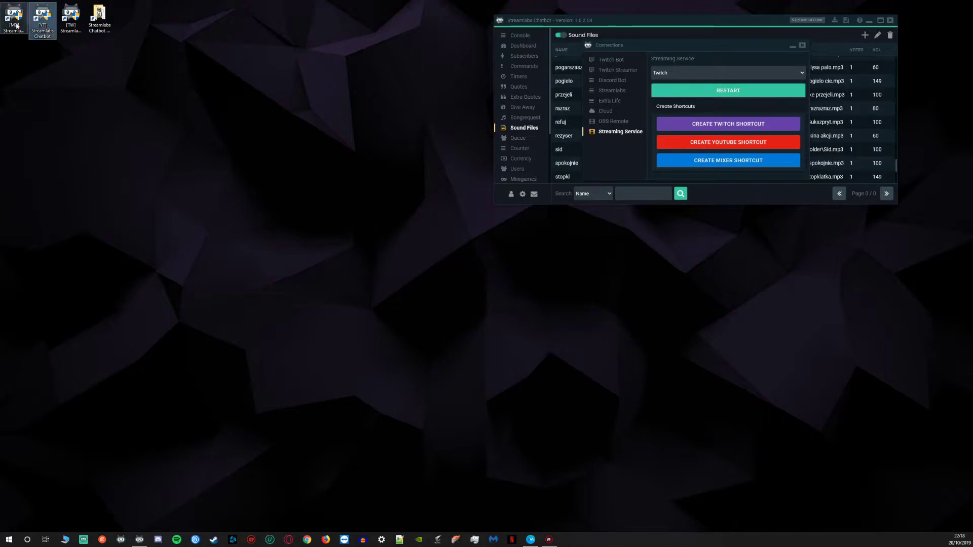
- Open the chatbot's Services folder, select the Twitch folder, and close the Connections dialog
double_click(100, 18)
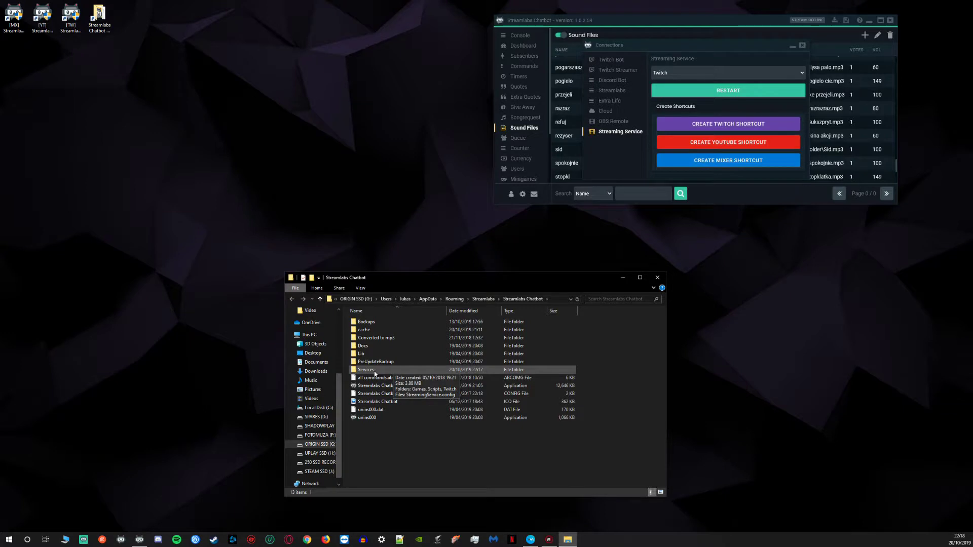
double_click(374, 371)
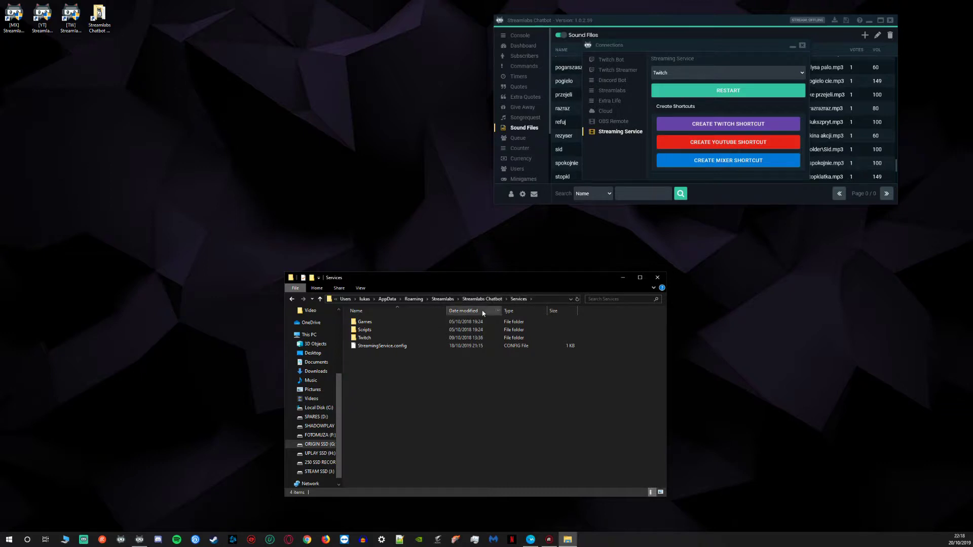
left_click(366, 339)
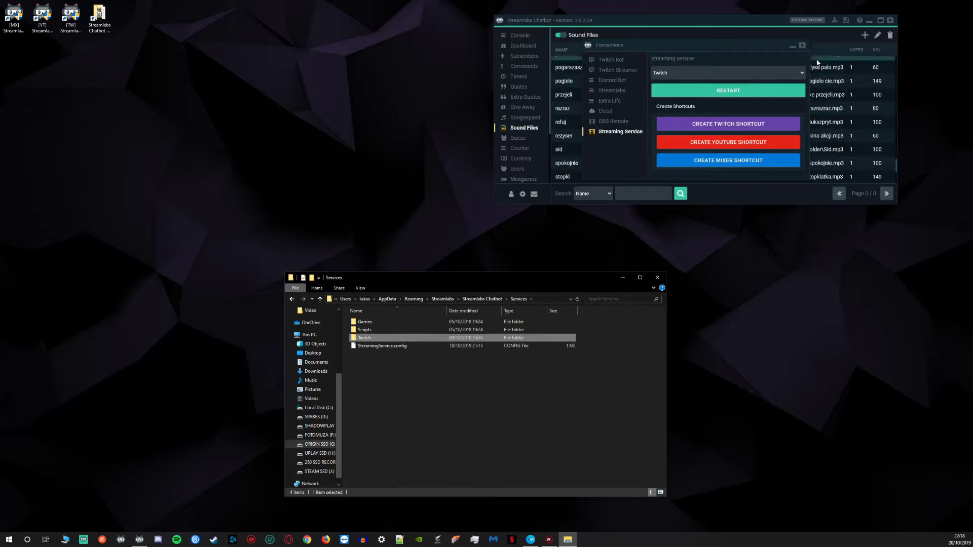
left_click(804, 47)
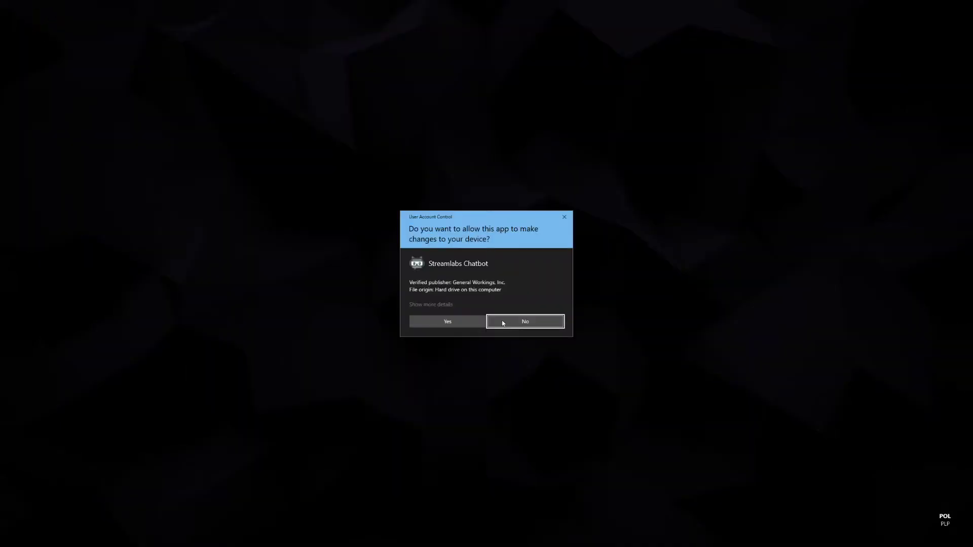
- Approve the new instance's permission prompt and move the Services folder window aside
key("alt+y")
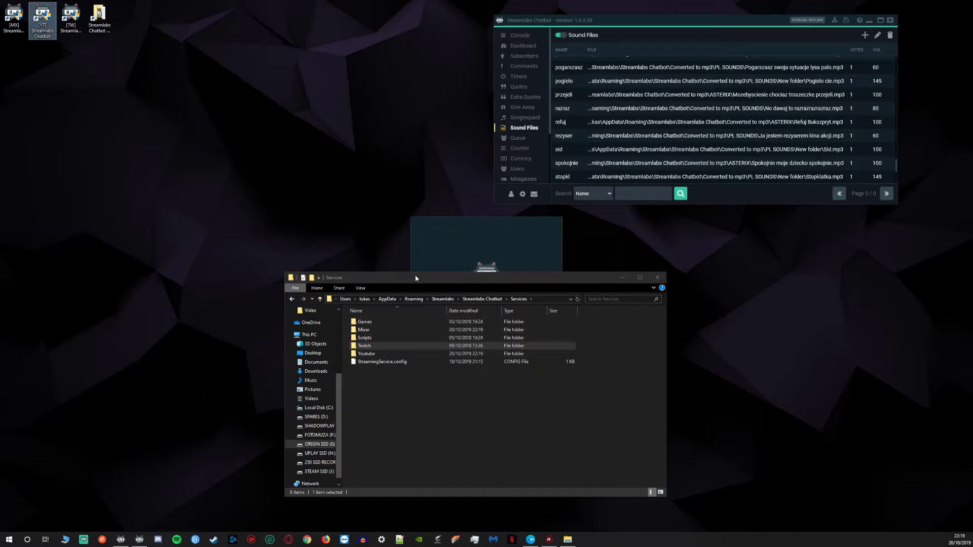
mouse_move(433, 278)
left_mouse_down()
mouse_move(519, 278)
mouse_move(432, 277)
mouse_move(423, 294)
left_mouse_up()
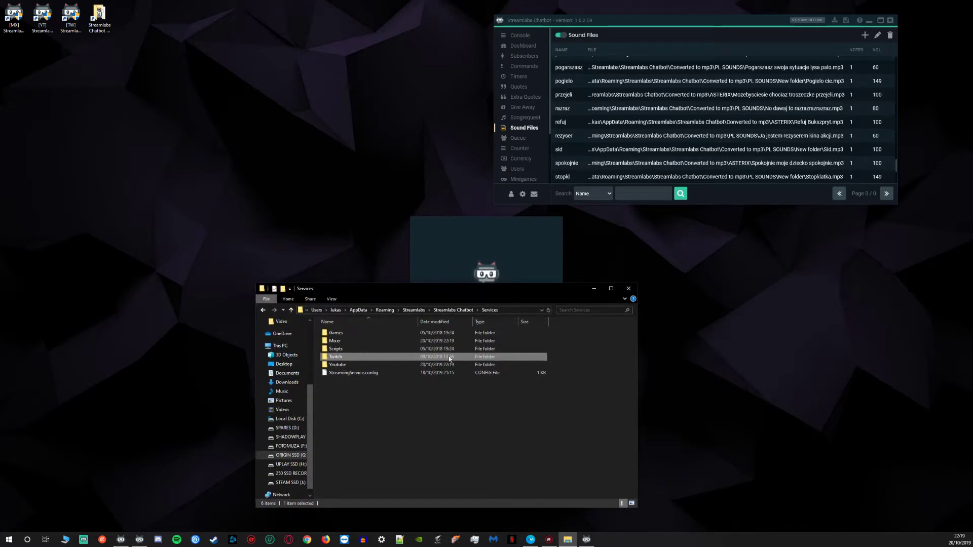
left_click_drag(467, 291, 765, 287)
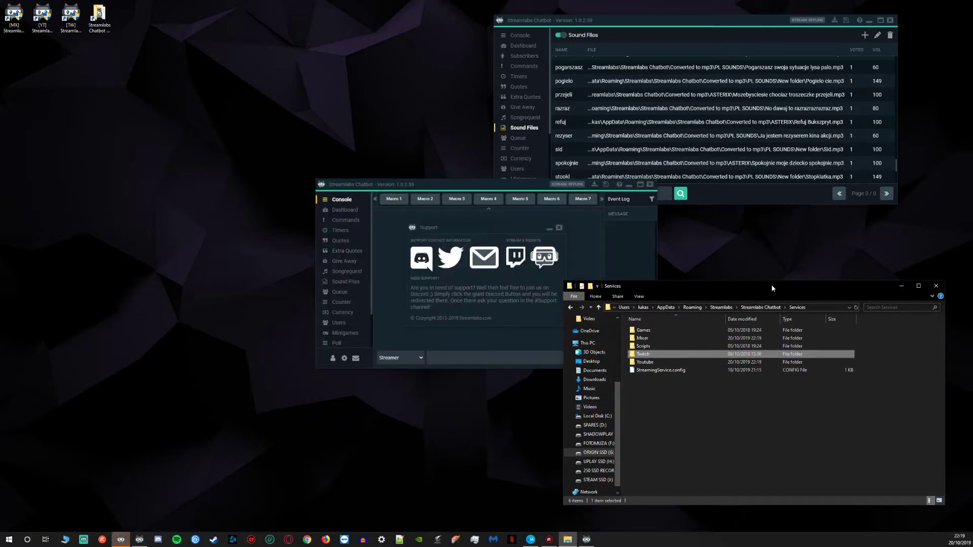
- Place the new chatbot windows at top-left and lower-left, dismissing the Support panel
left_click_drag(534, 187, 264, 35)
left_click(559, 228)
left_click_drag(522, 189, 260, 259)
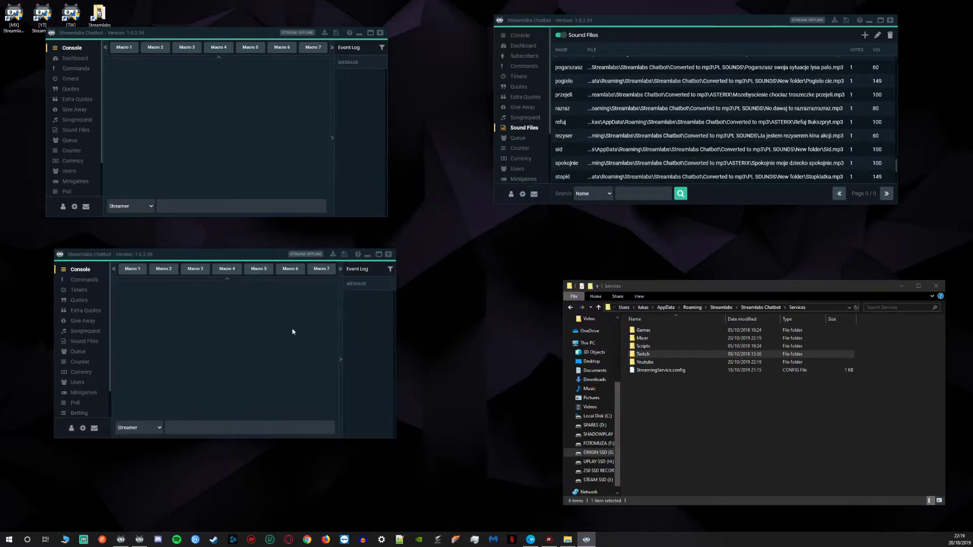
- Check every page of the top-left instance, Dashboard through Minigames, ending on its empty Quotes list
left_click(75, 58)
left_click(75, 68)
left_click(71, 79)
left_click(71, 88)
left_click(77, 99)
left_click(74, 110)
left_click(77, 120)
left_click(77, 130)
left_click(71, 140)
left_click(72, 151)
left_click(73, 160)
left_click(69, 170)
left_click(75, 181)
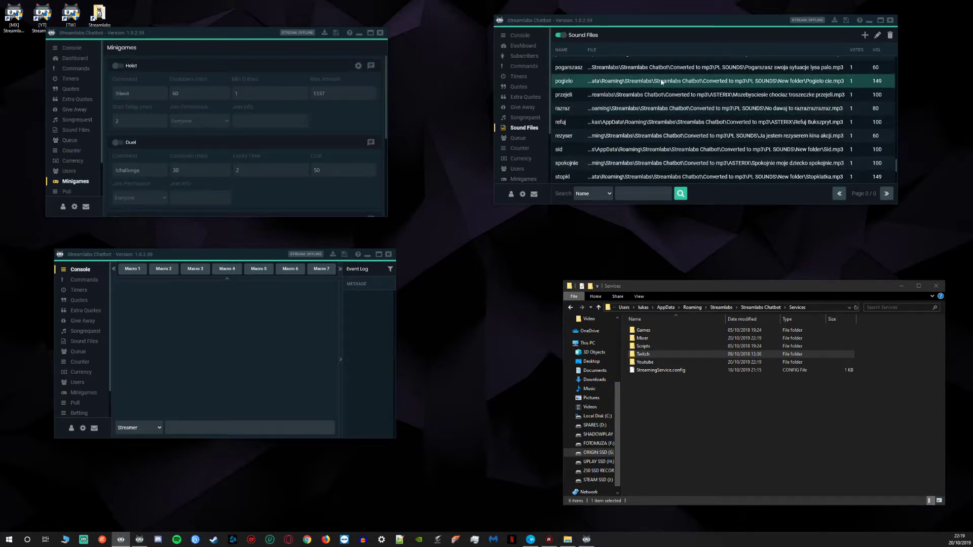
left_click(70, 89)
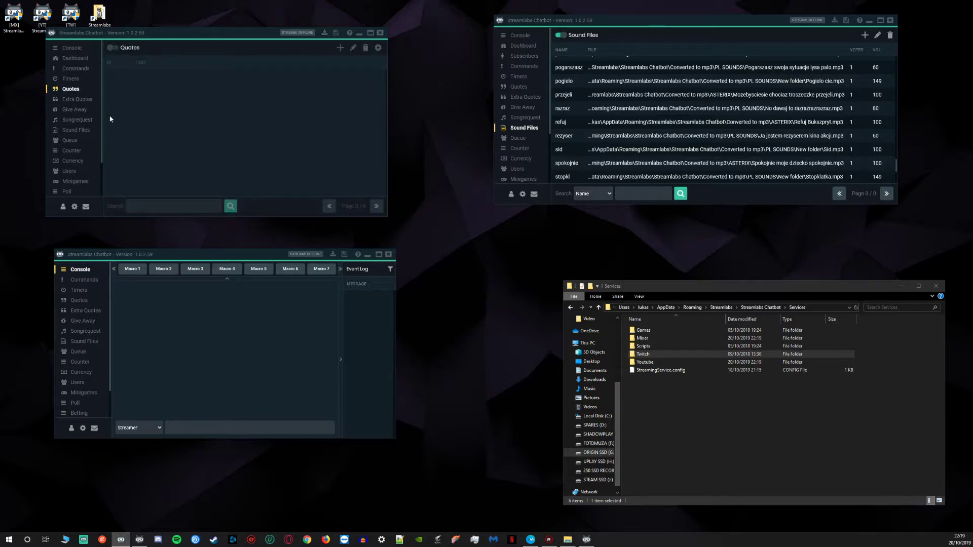
- Copy all six Twitch folder items into the Mixer folder, replacing its existing files
left_click(72, 48)
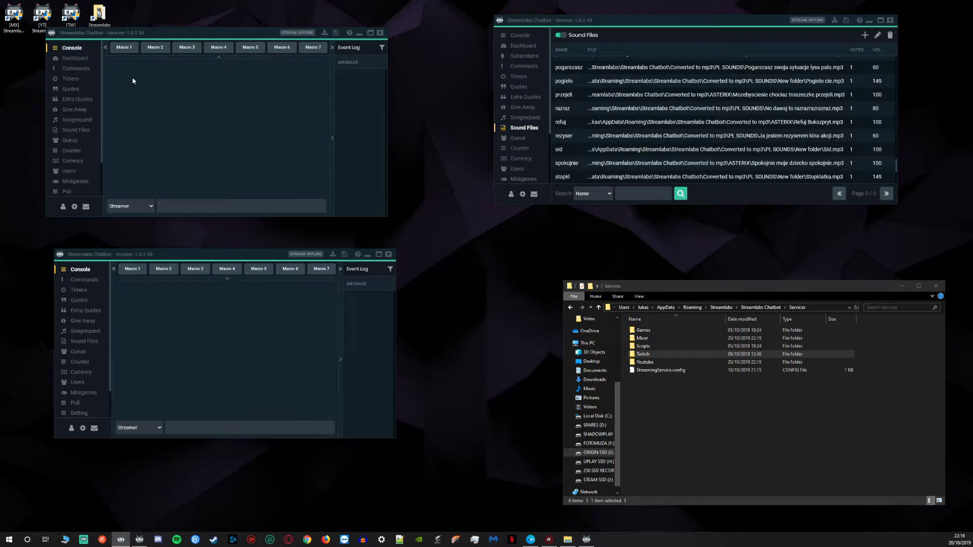
double_click(653, 354)
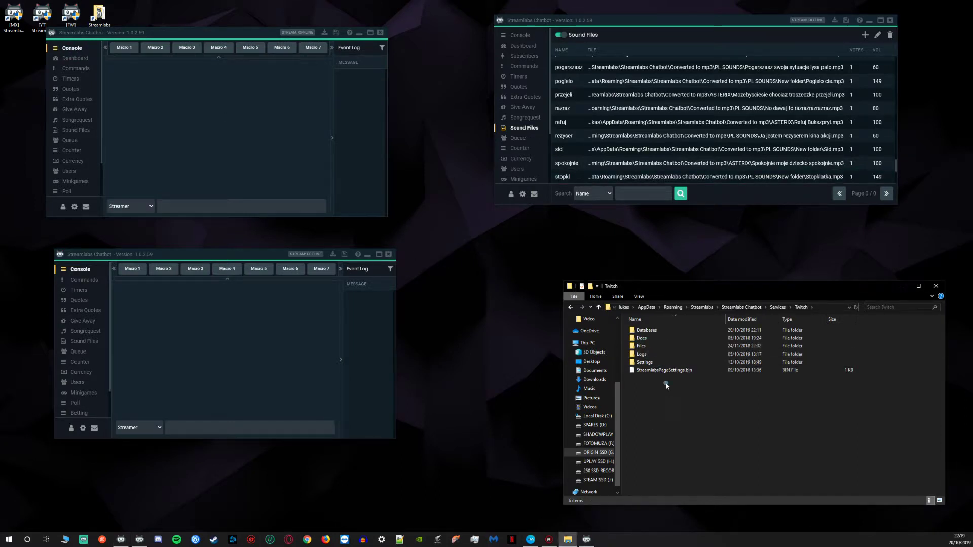
left_click_drag(665, 381, 658, 330)
key("alt+Up")
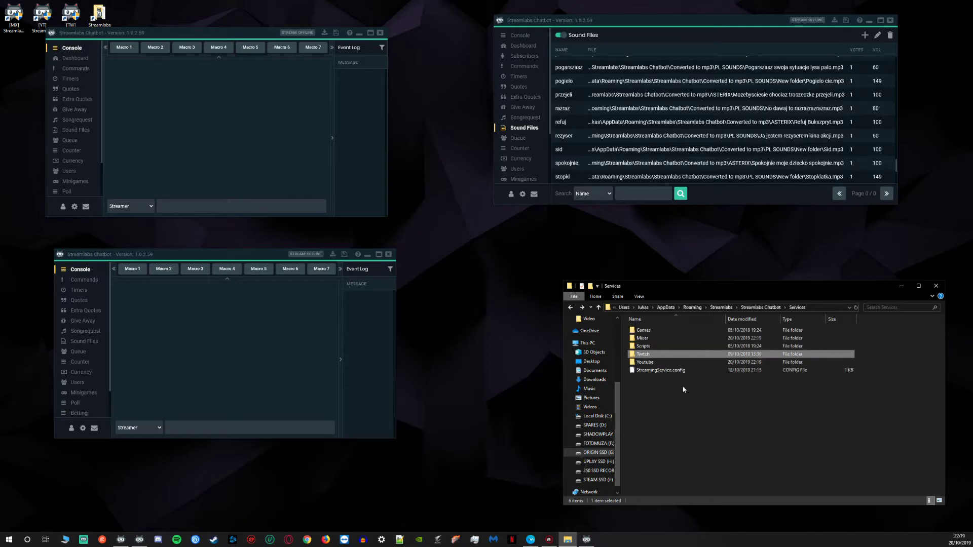
double_click(659, 346)
key("ctrl+v")
left_click(456, 206)
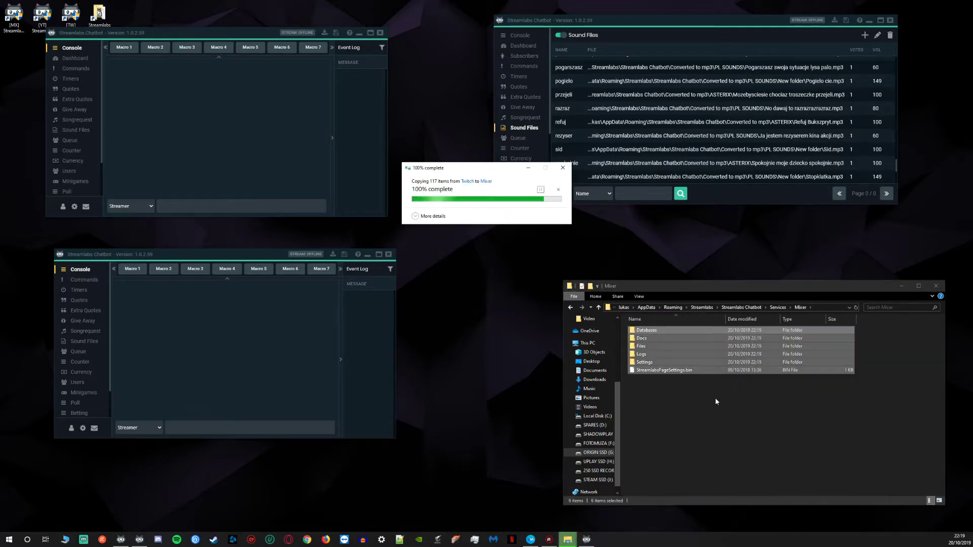
- Paste the same Twitch files into the Youtube folder, replacing its files
key("alt+Up")
left_click(647, 363)
double_click(647, 363)
key("ctrl+v")
left_click(456, 206)
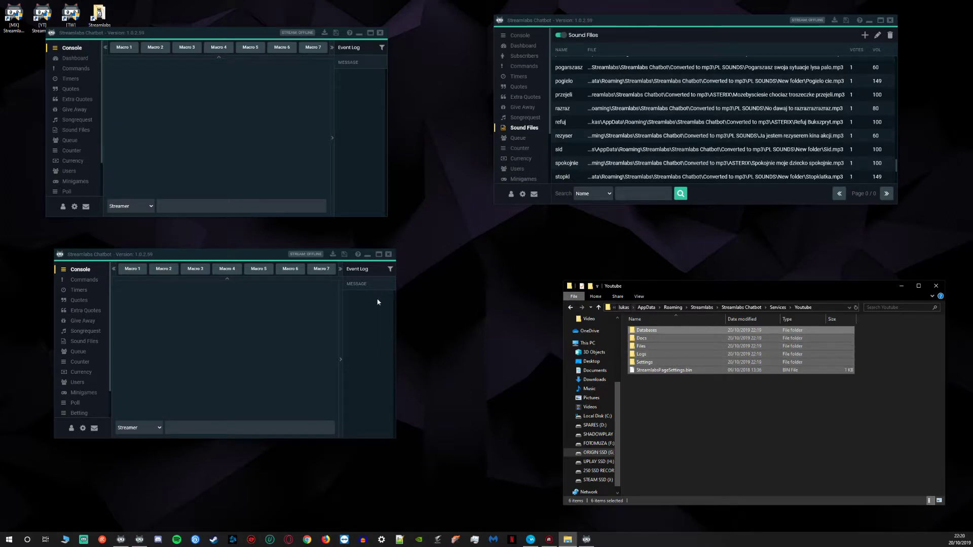
- Close both new chatbot instances, confirming each closure
left_click(392, 255)
left_click(236, 361)
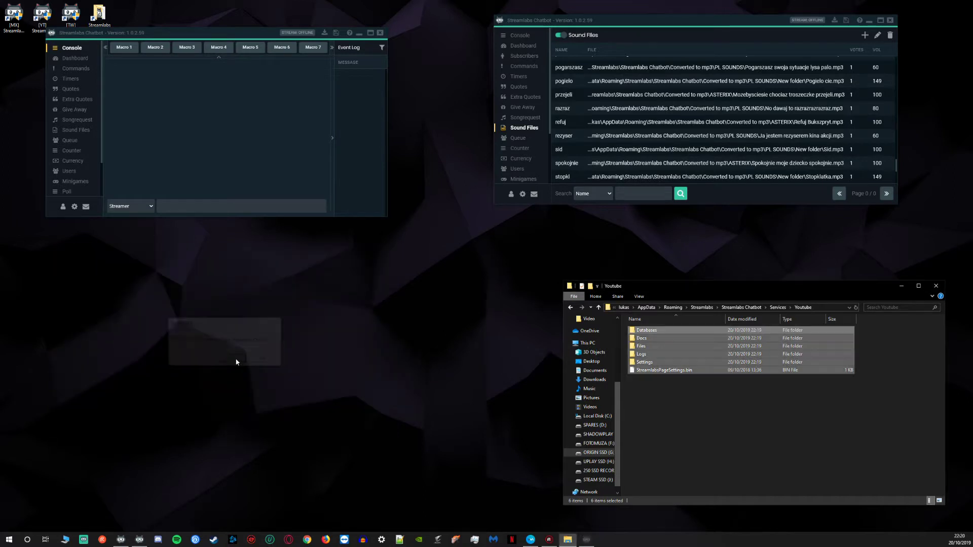
left_click(380, 33)
left_click(227, 140)
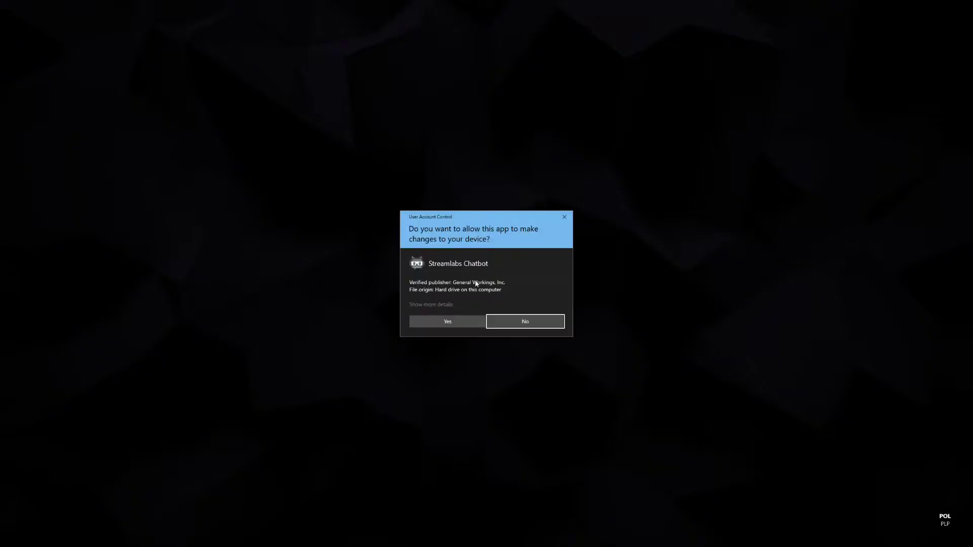
- Relaunch the YouTube instance while selecting the stopkl, spokojnie and sid sound entries
left_click(447, 322)
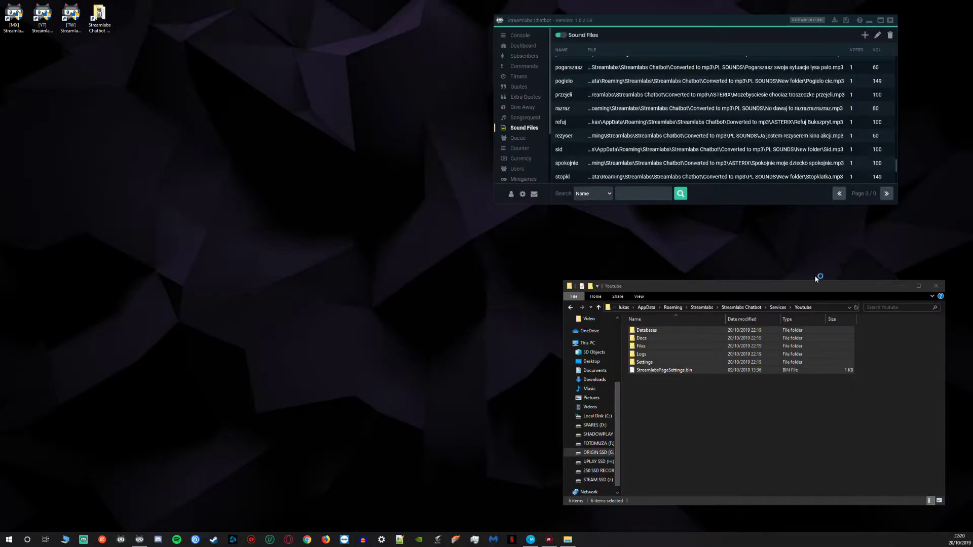
left_click_drag(796, 287, 733, 230)
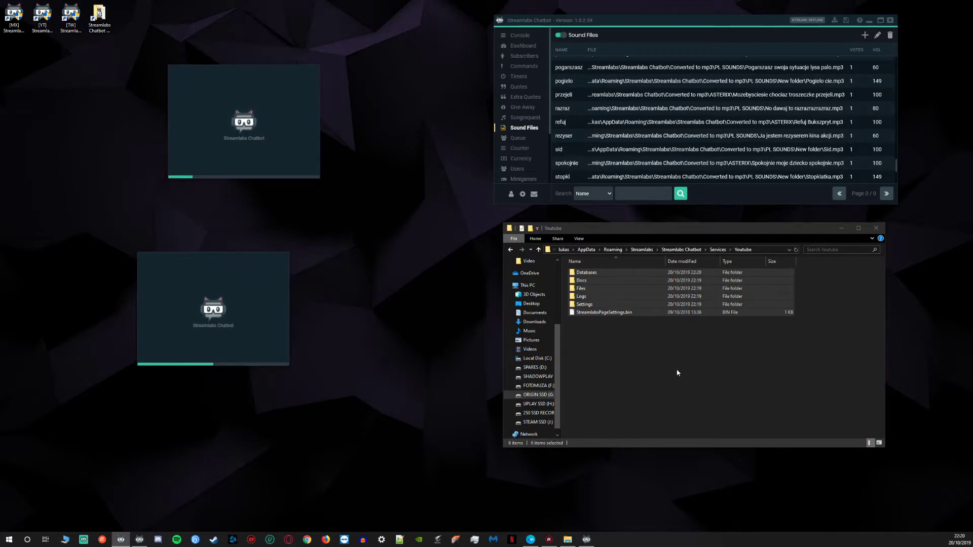
left_click(567, 176)
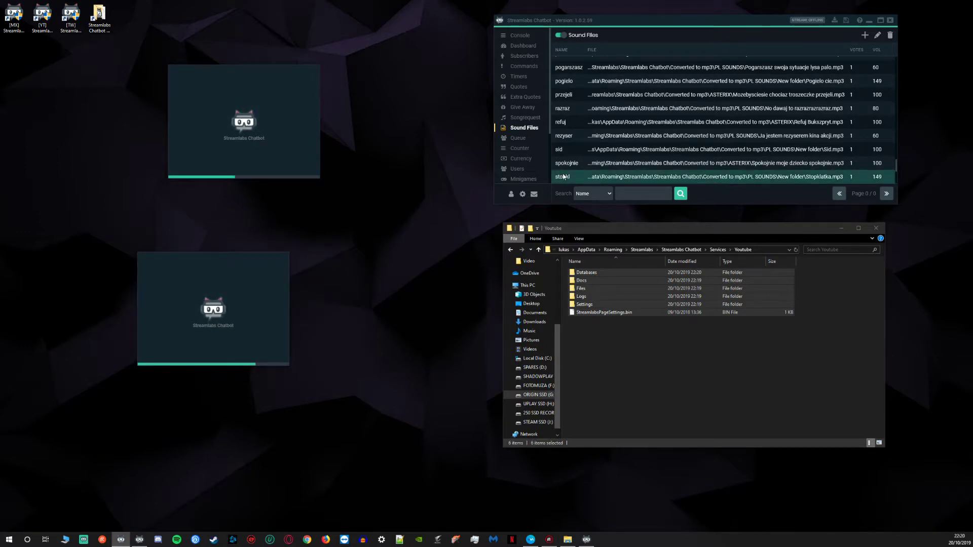
left_click(650, 164)
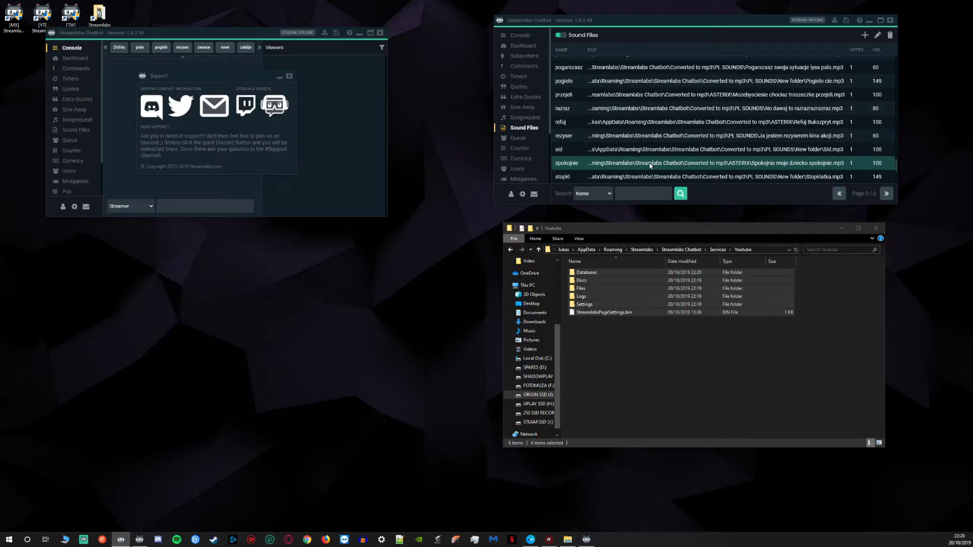
left_click(603, 151)
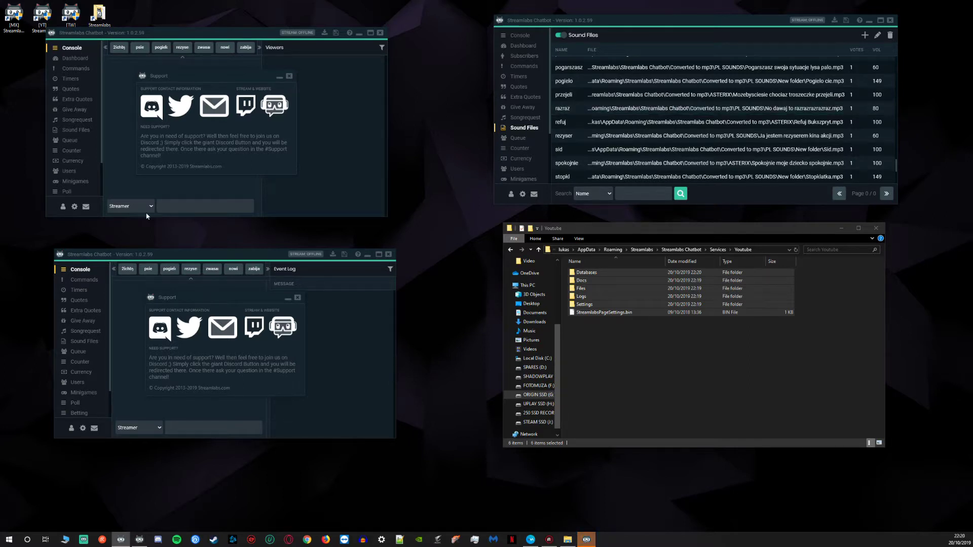
- Dismiss the Support notices in both new chatbot instances
left_click(297, 297)
left_click(289, 77)
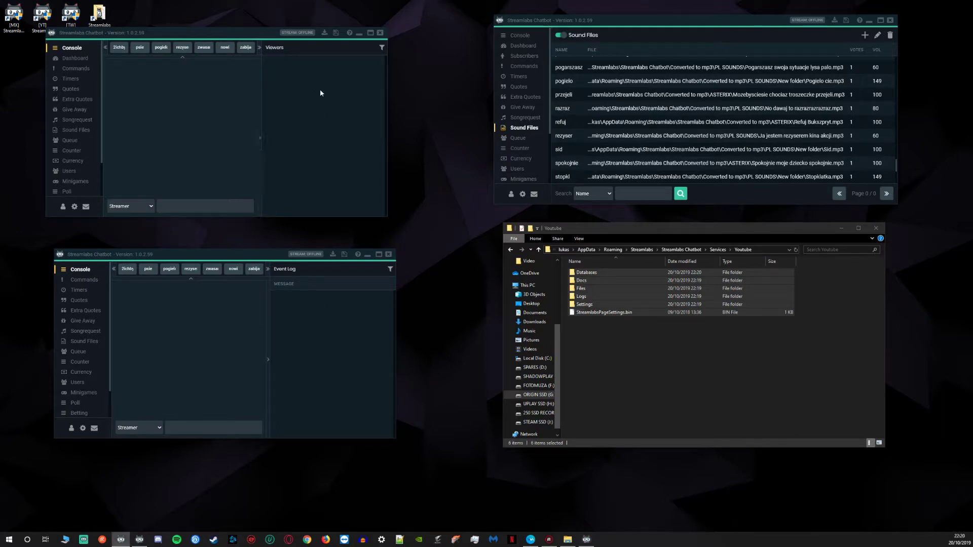
scroll(636, 112, "down", 3)
scroll(636, 113, "down", 5)
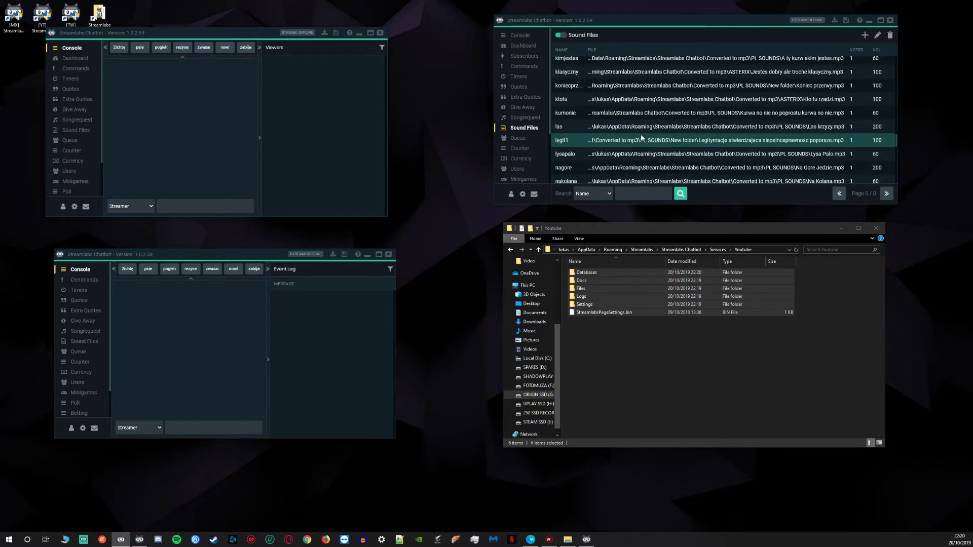
scroll(641, 138, "up", 5)
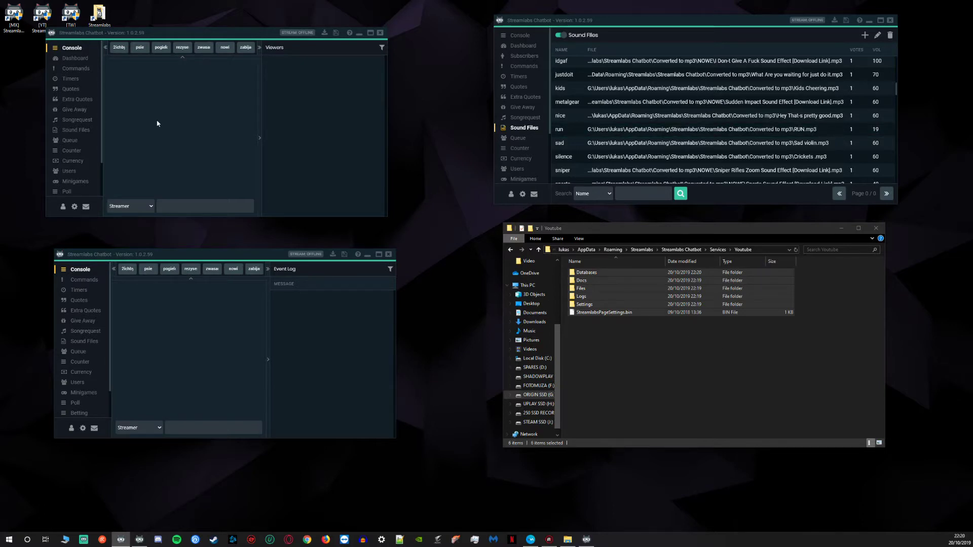
- View Sound Files and Commands in the upper instance, Songrequest and Sound Files in the lower
left_click(74, 129)
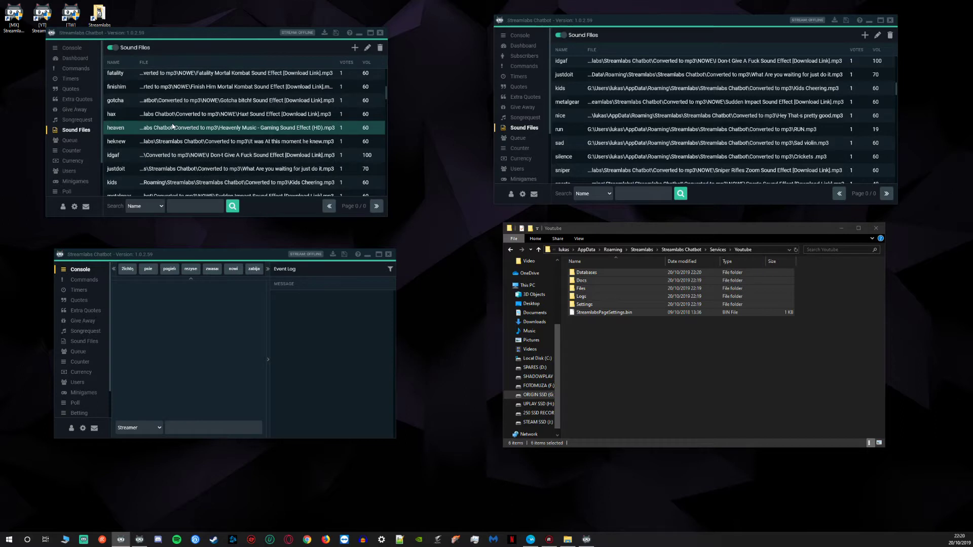
left_click(76, 69)
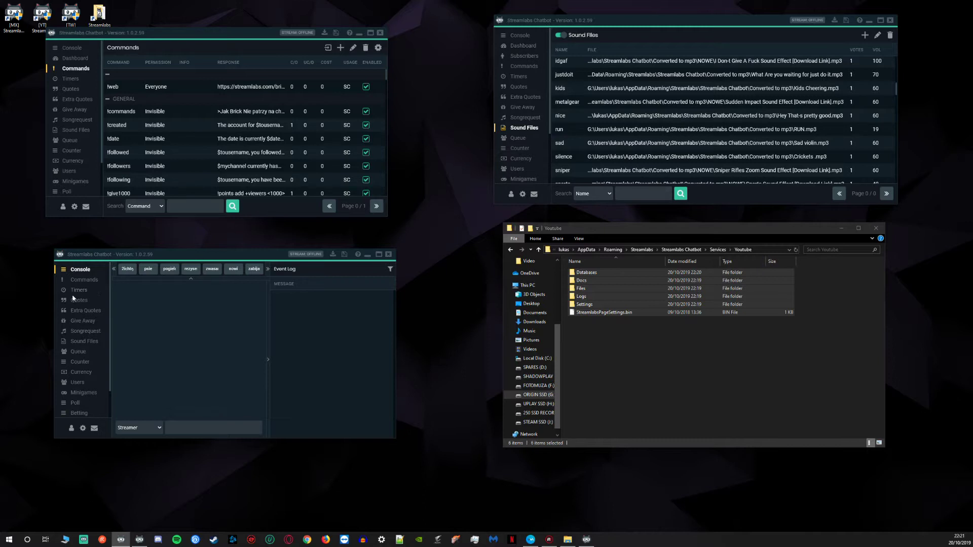
left_click(85, 331)
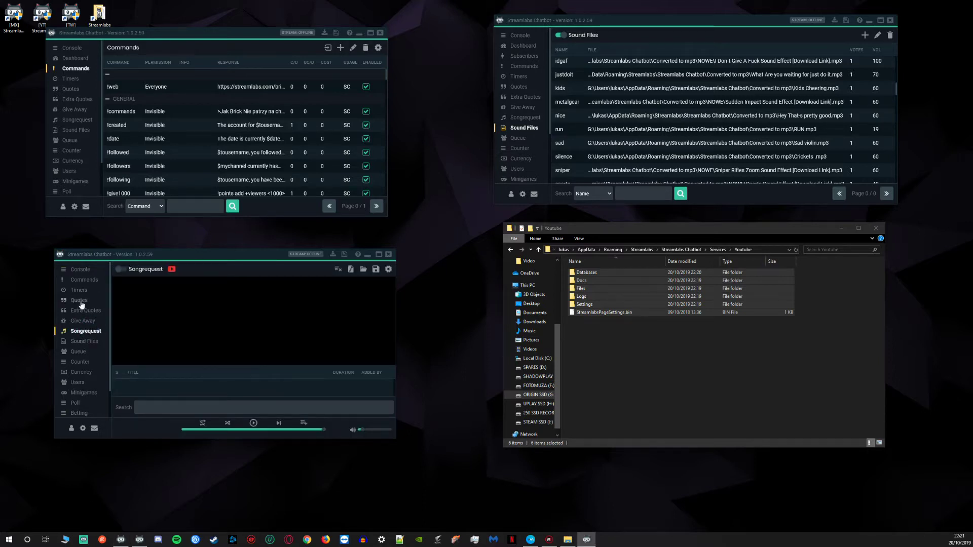
left_click(84, 341)
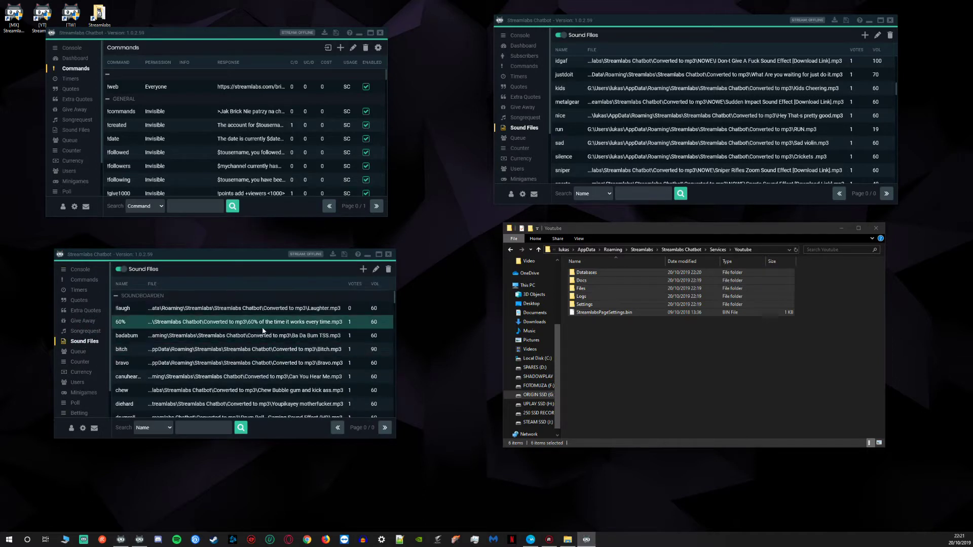
- Check the YouTube and Mixer connection settings in both new instances, then close them
left_click(71, 429)
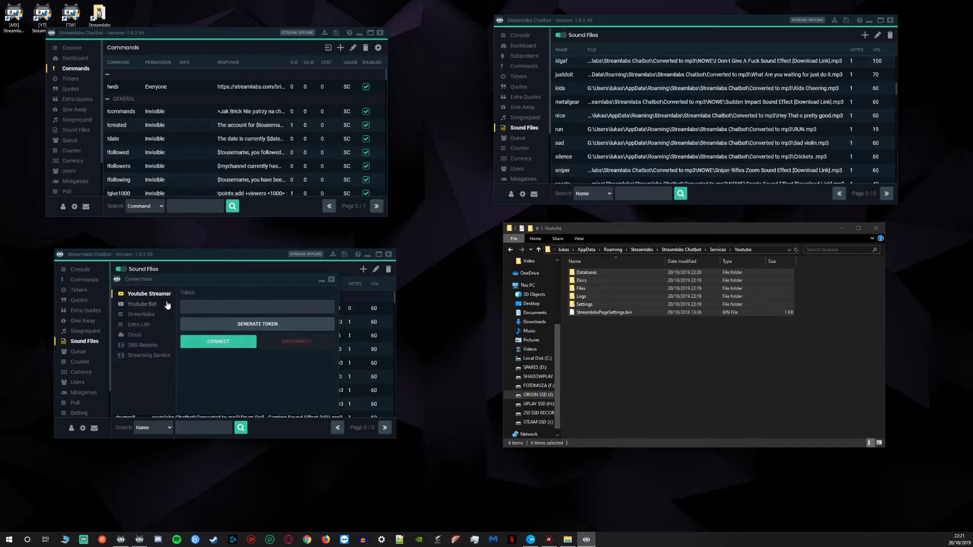
left_click(63, 207)
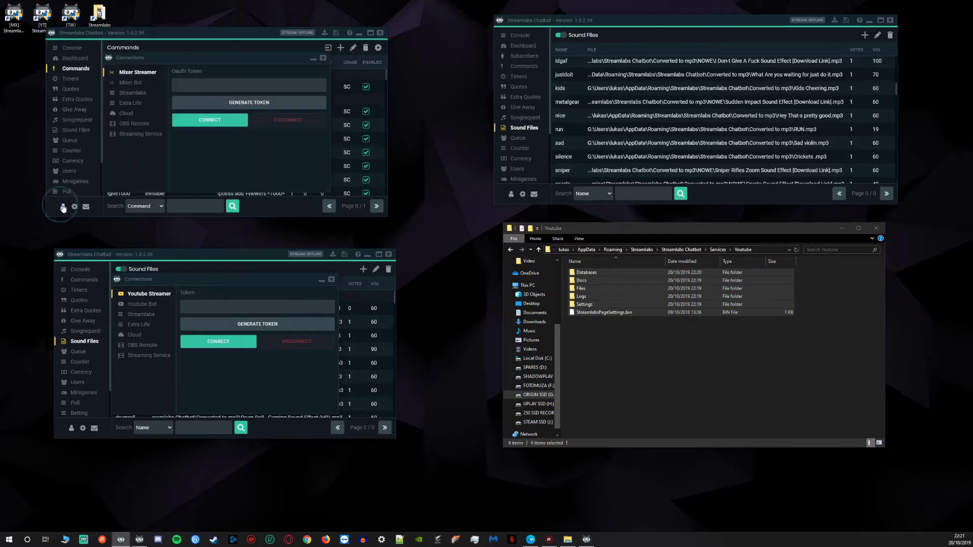
left_click(323, 58)
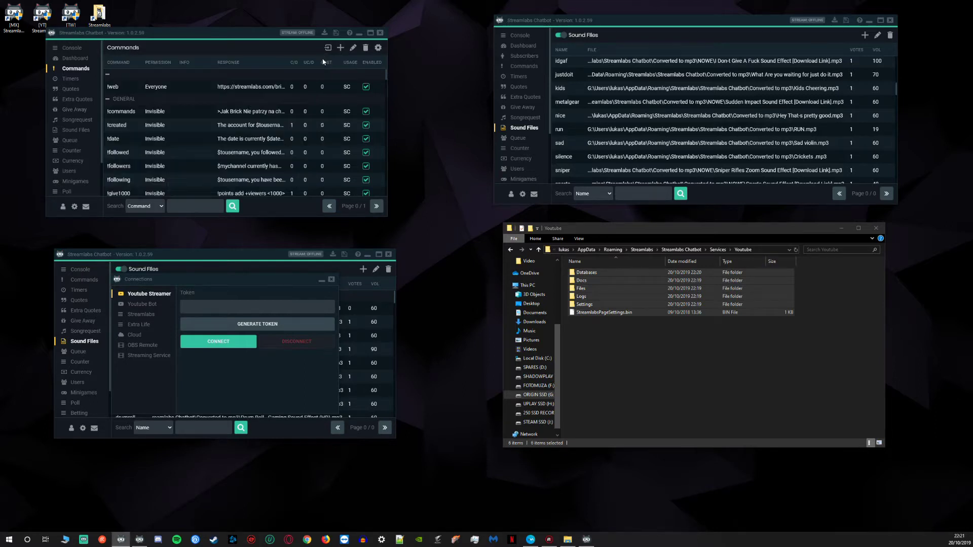
left_click(332, 279)
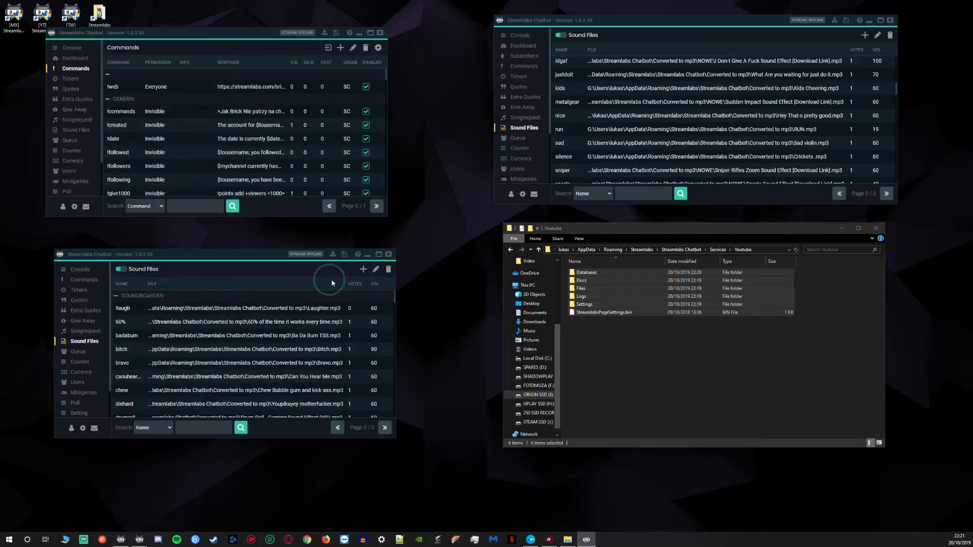
- Close the Mixer and YouTube instances with confirmation and show the original chatbot's Console
left_click(380, 33)
left_click(225, 142)
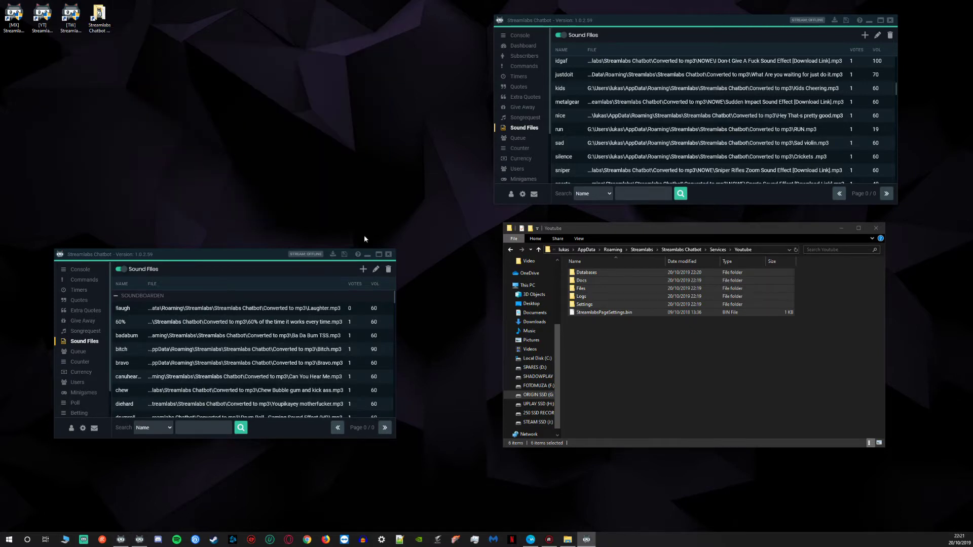
left_click(389, 255)
left_click(235, 359)
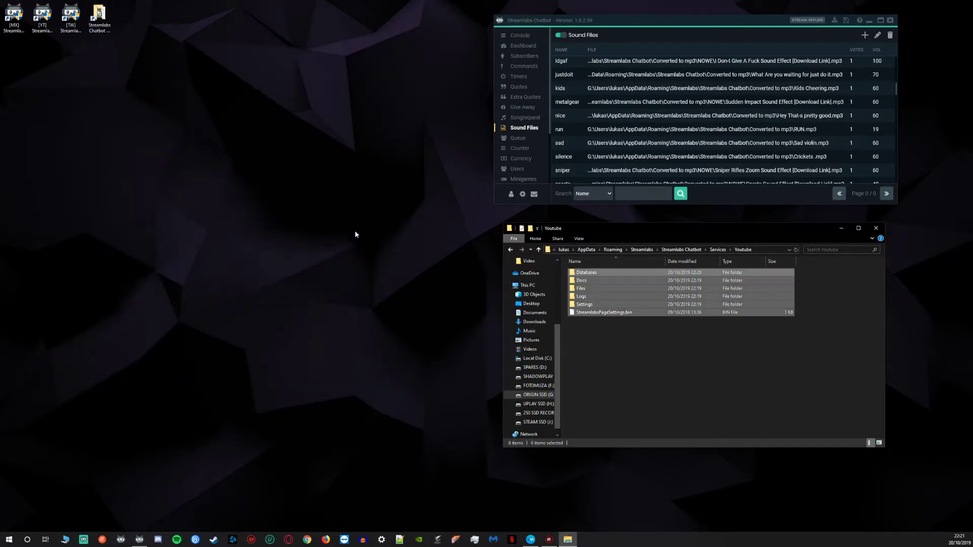
left_click(521, 35)
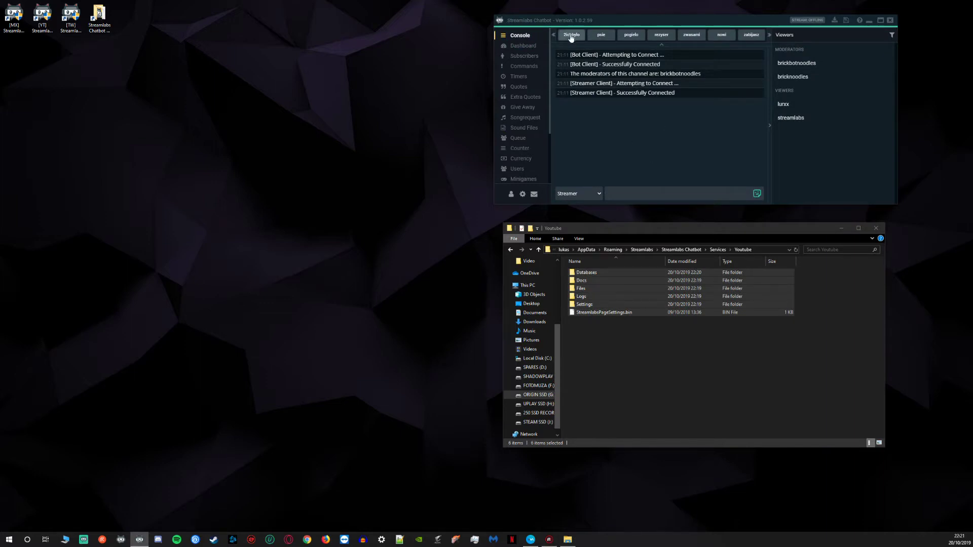
left_click(523, 194)
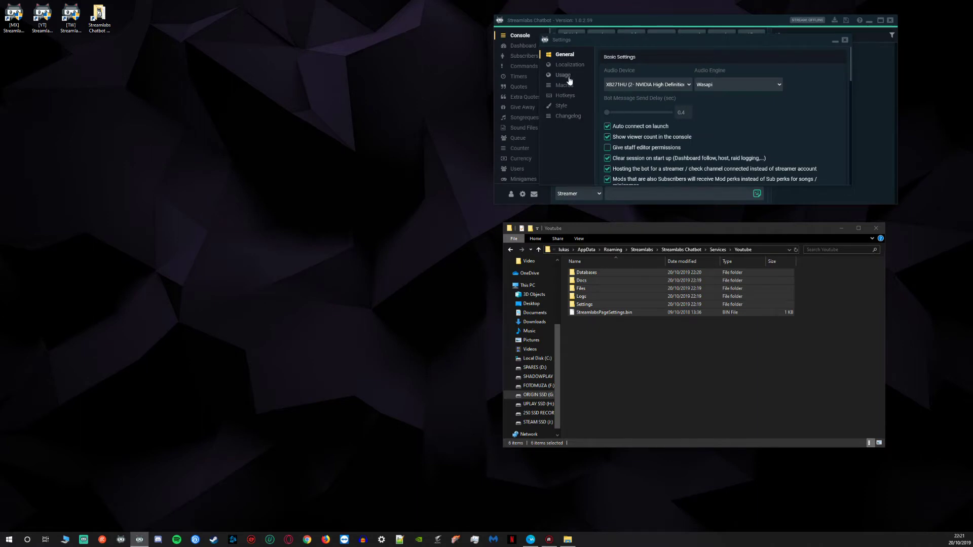
left_click(843, 40)
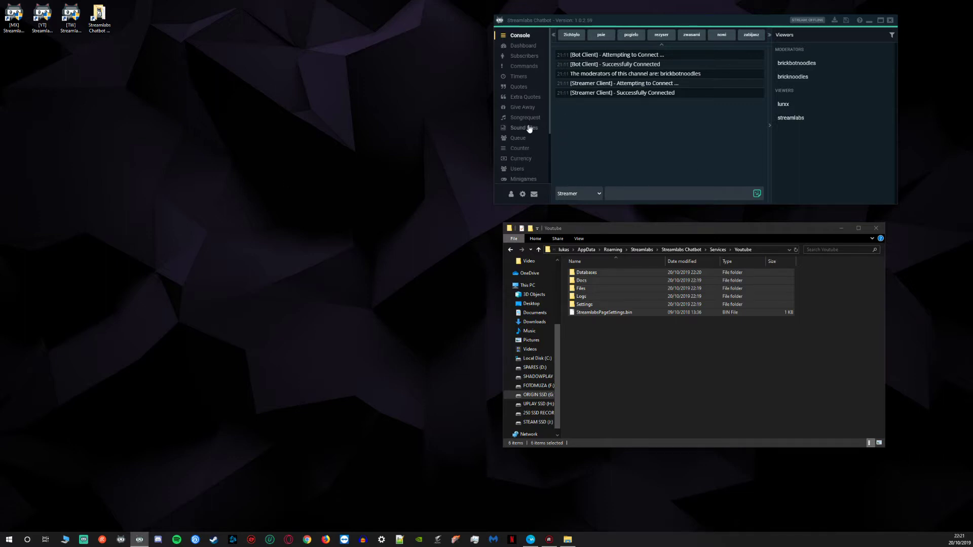
scroll(527, 130, "down", 3)
left_click(526, 197)
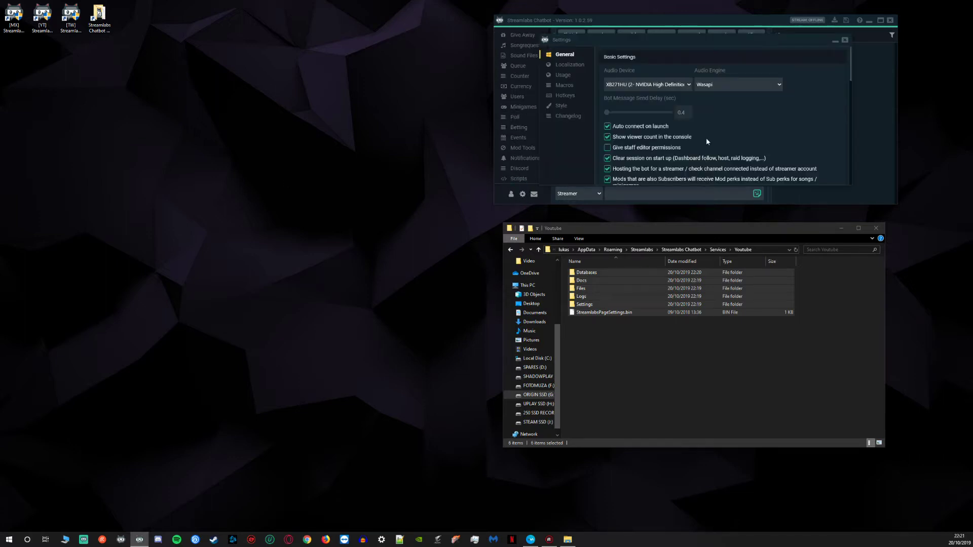
left_click(565, 96)
scroll(732, 146, "down", 5)
scroll(741, 140, "up", 5)
scroll(740, 141, "down", 5)
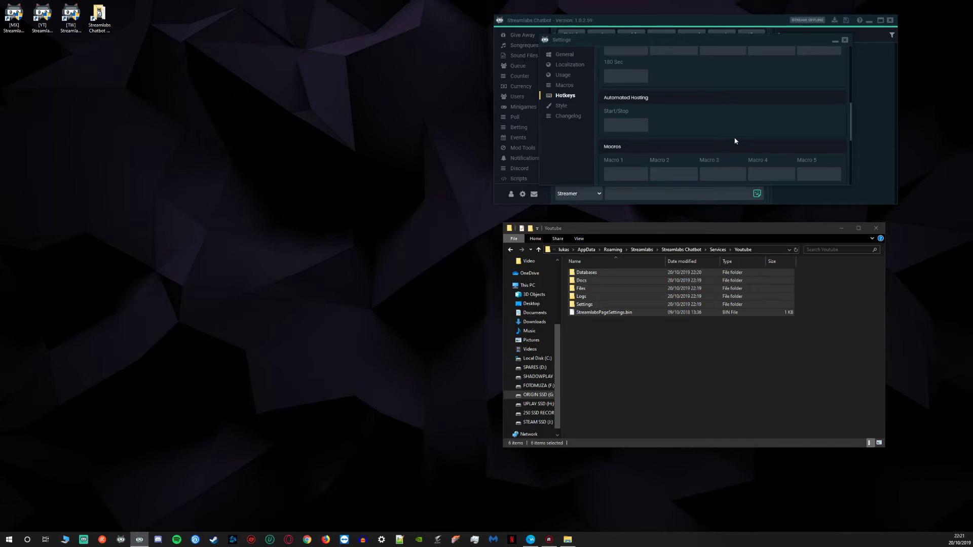
- Close the settings window and the Youtube folder window
left_click(844, 40)
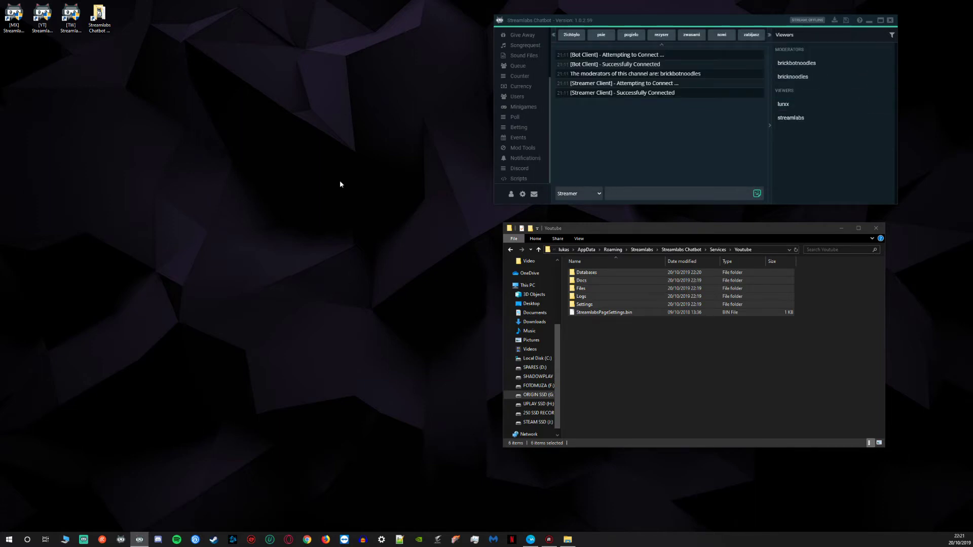
left_click_drag(801, 228, 553, 247)
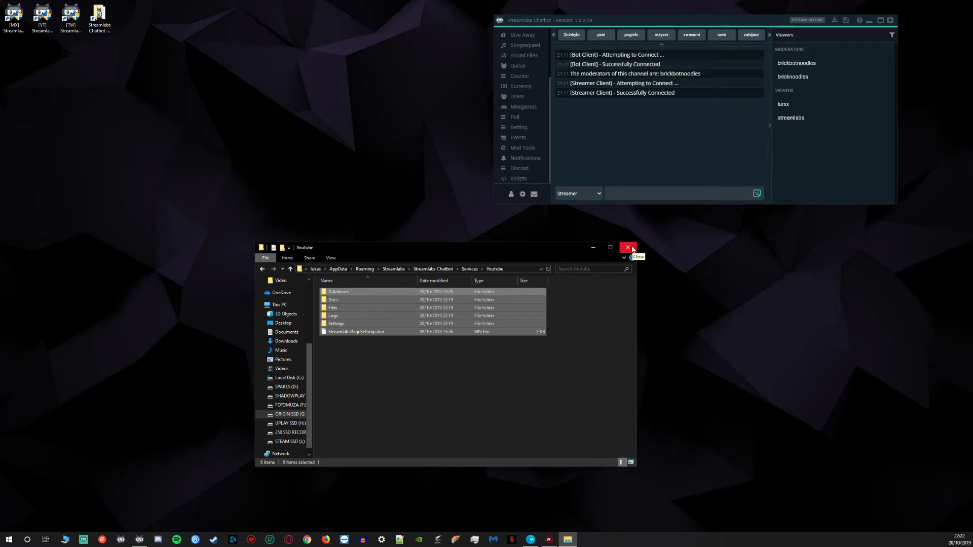
left_click(628, 248)
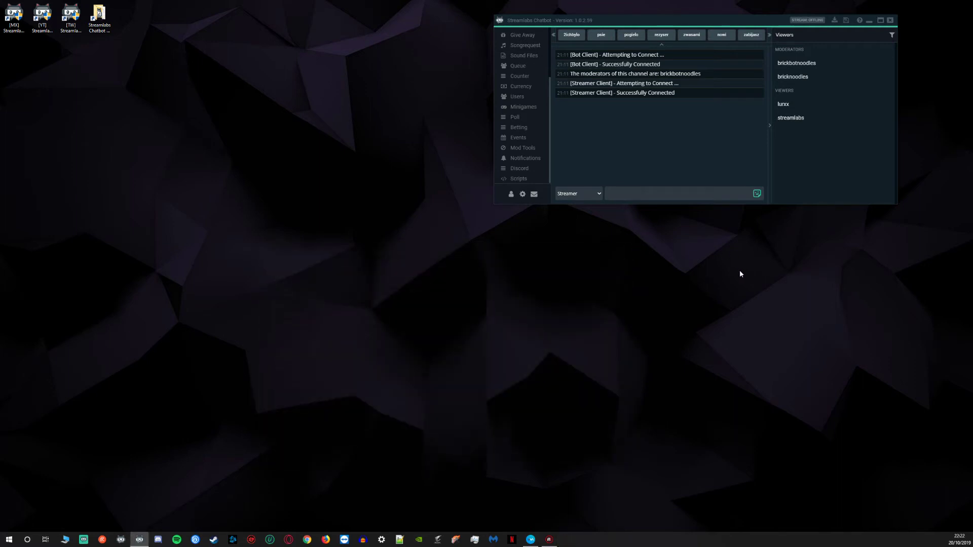